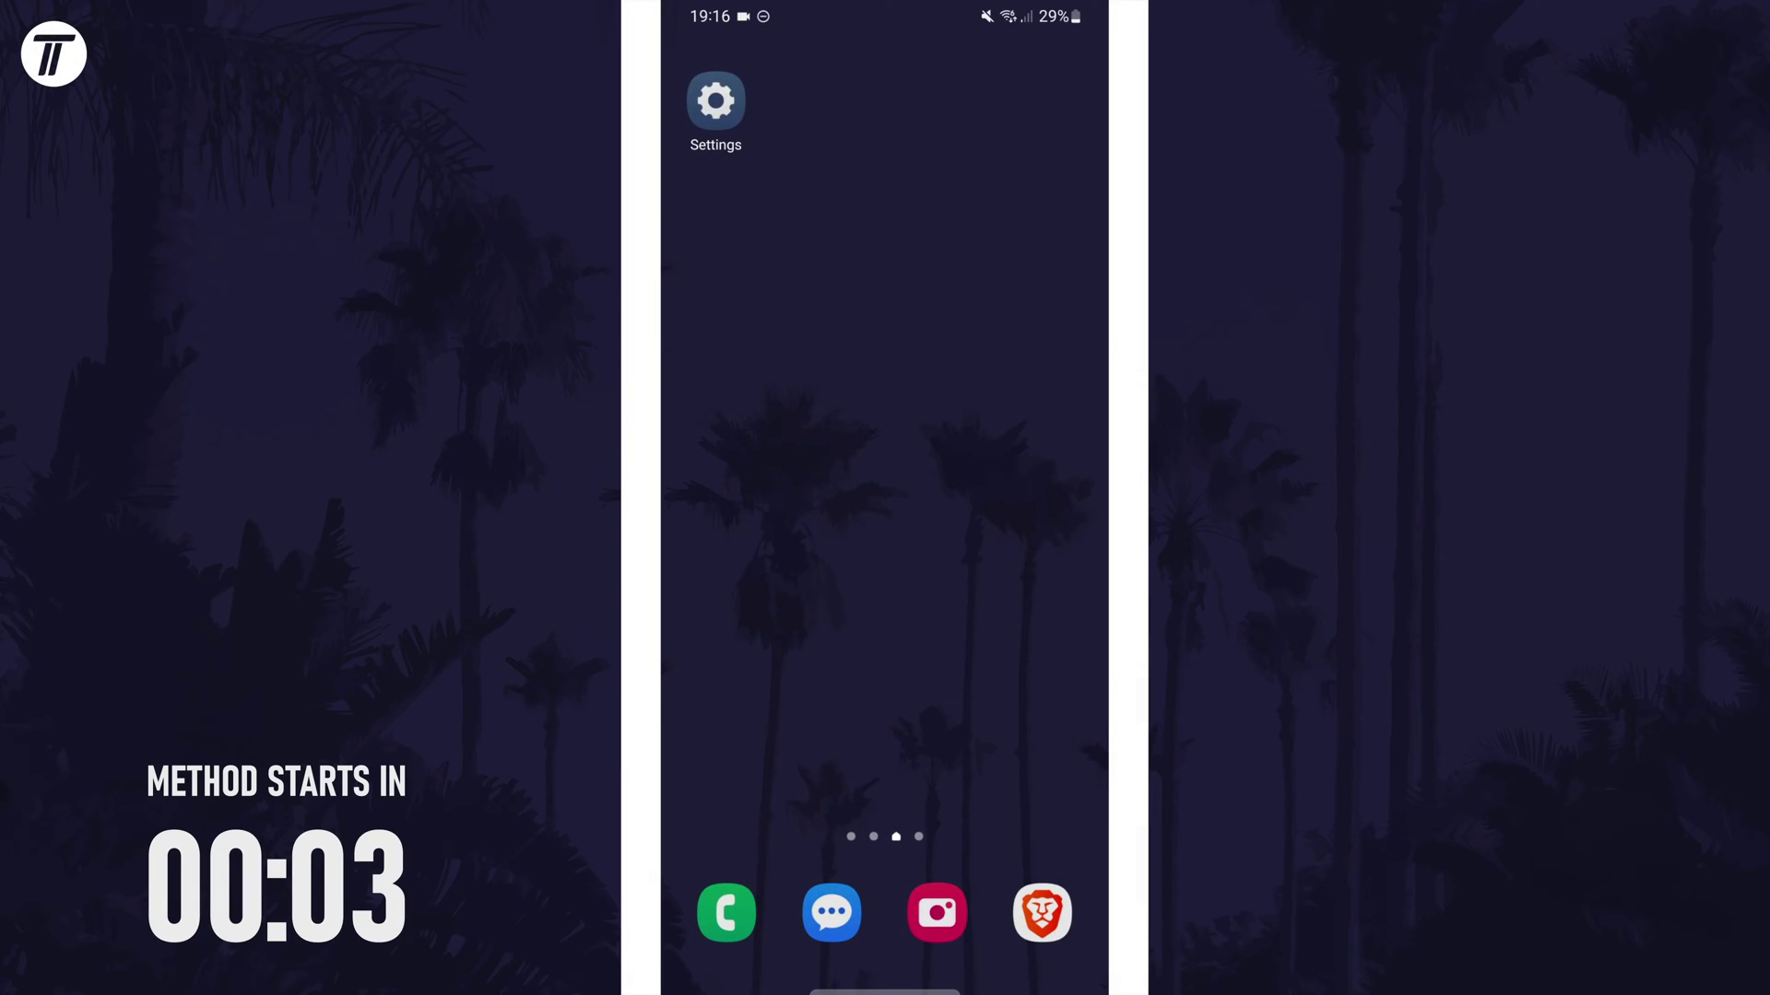
# Go from Settings into Wallpaper and style and bring up the wallpaper choices
pyautogui.click(715, 100)
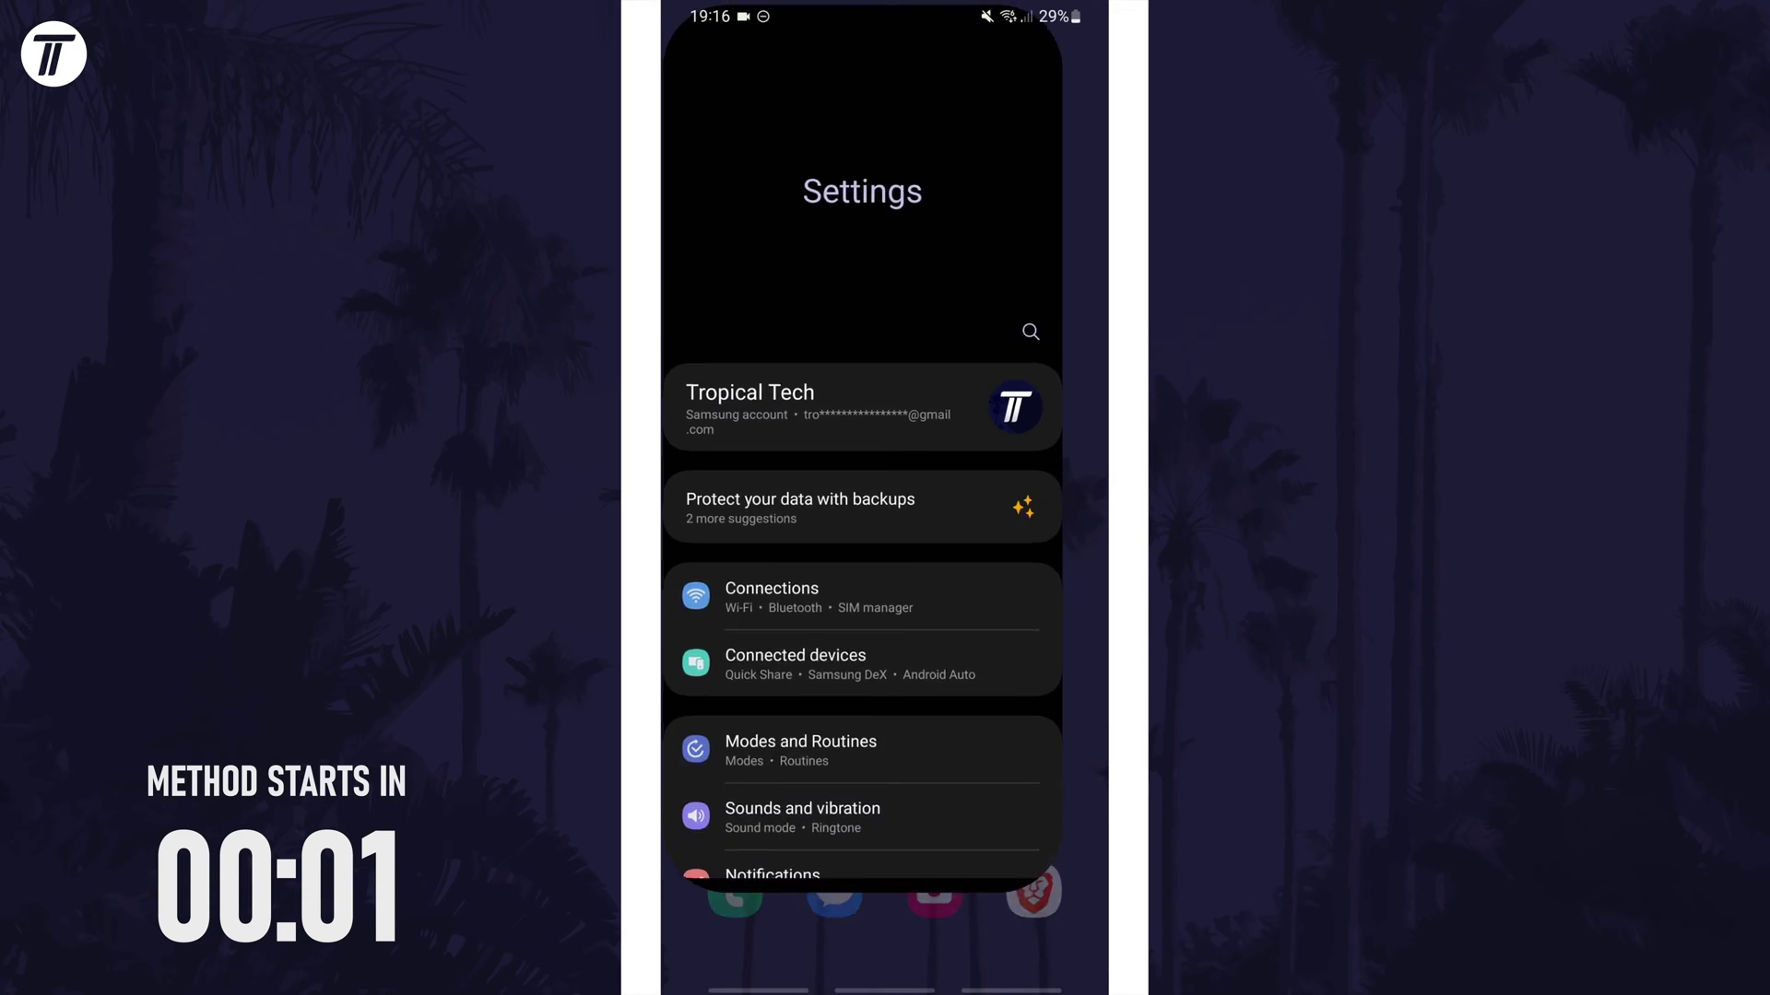
pyautogui.scroll(-5, 886, 553)
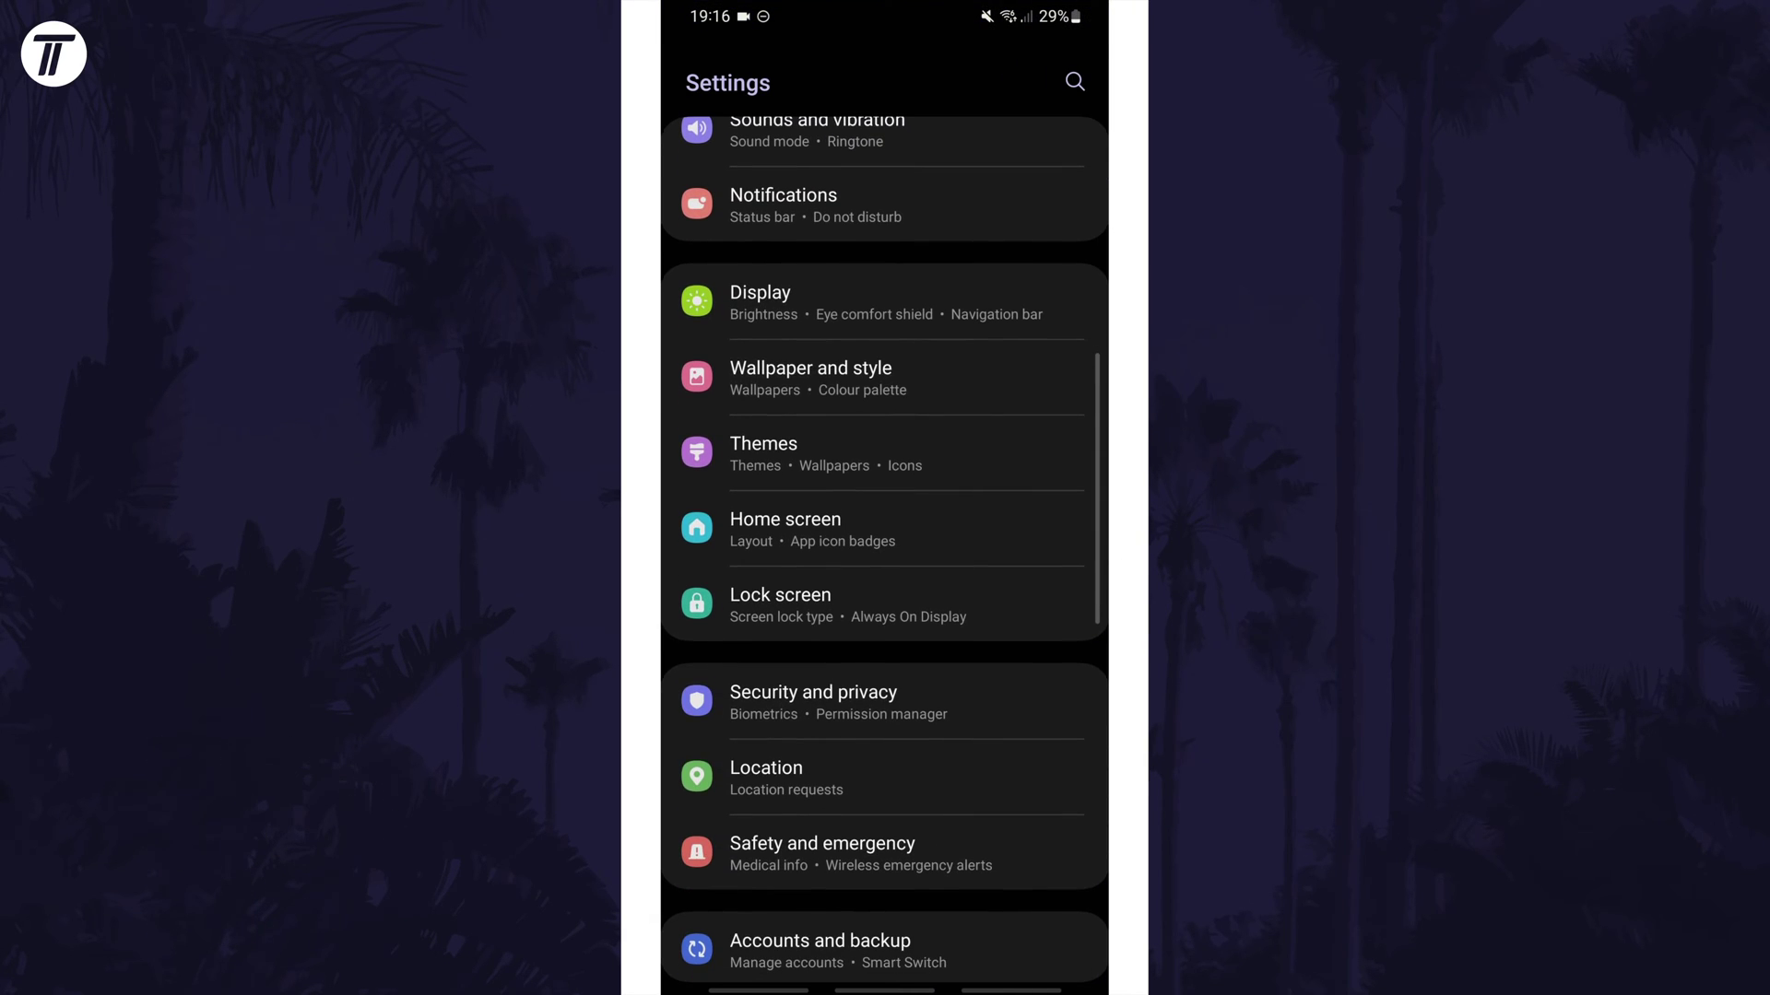
pyautogui.click(810, 377)
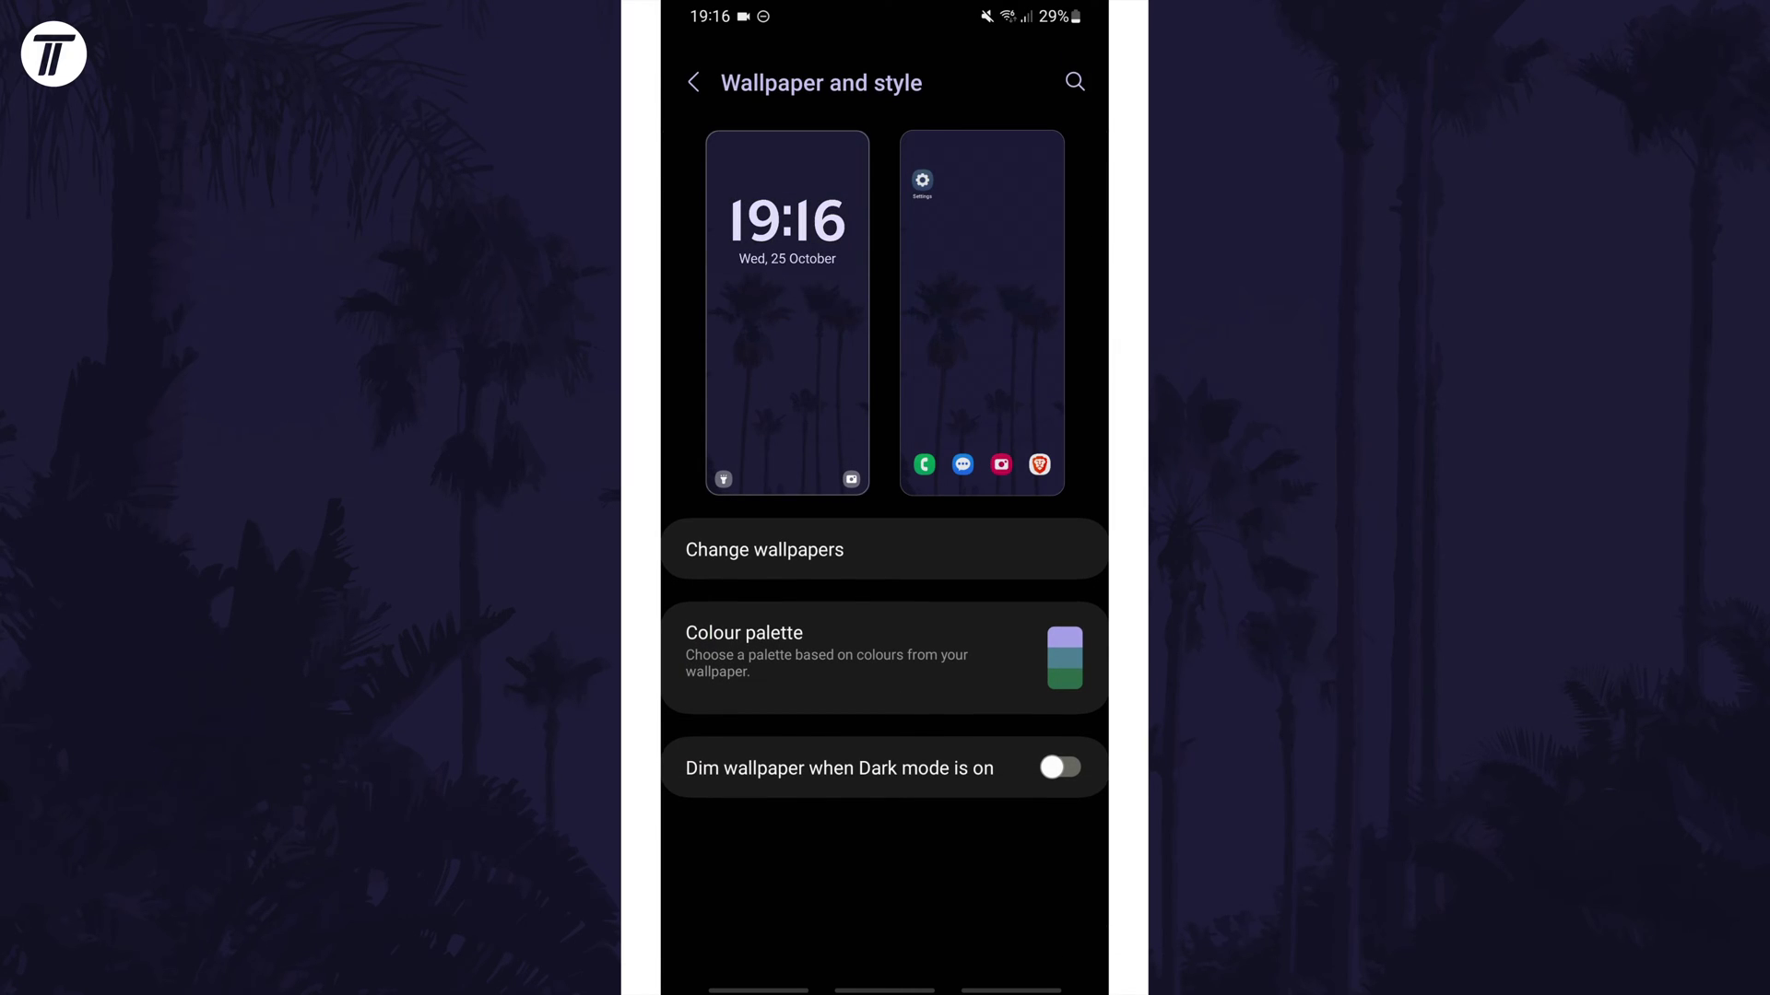
pyautogui.click(884, 550)
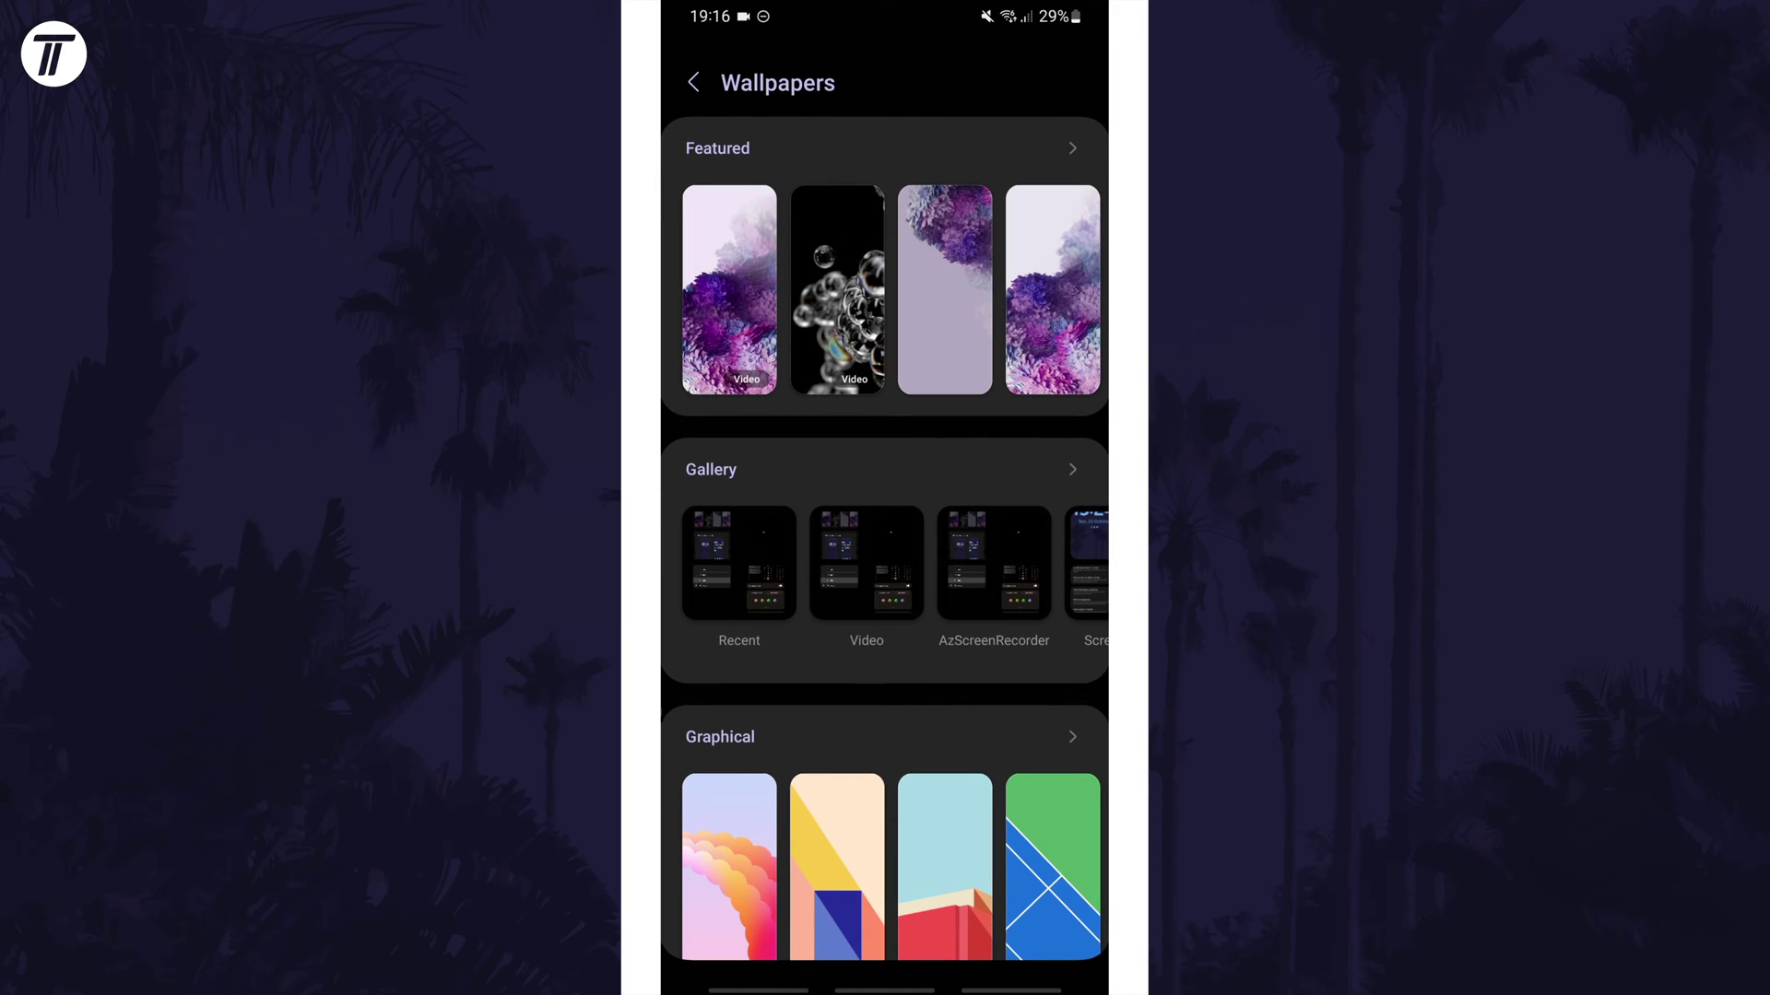
pyautogui.scroll(-2, 884, 550)
pyautogui.scroll(-3, 885, 549)
pyautogui.scroll(-2, 886, 548)
pyautogui.scroll(-3, 886, 549)
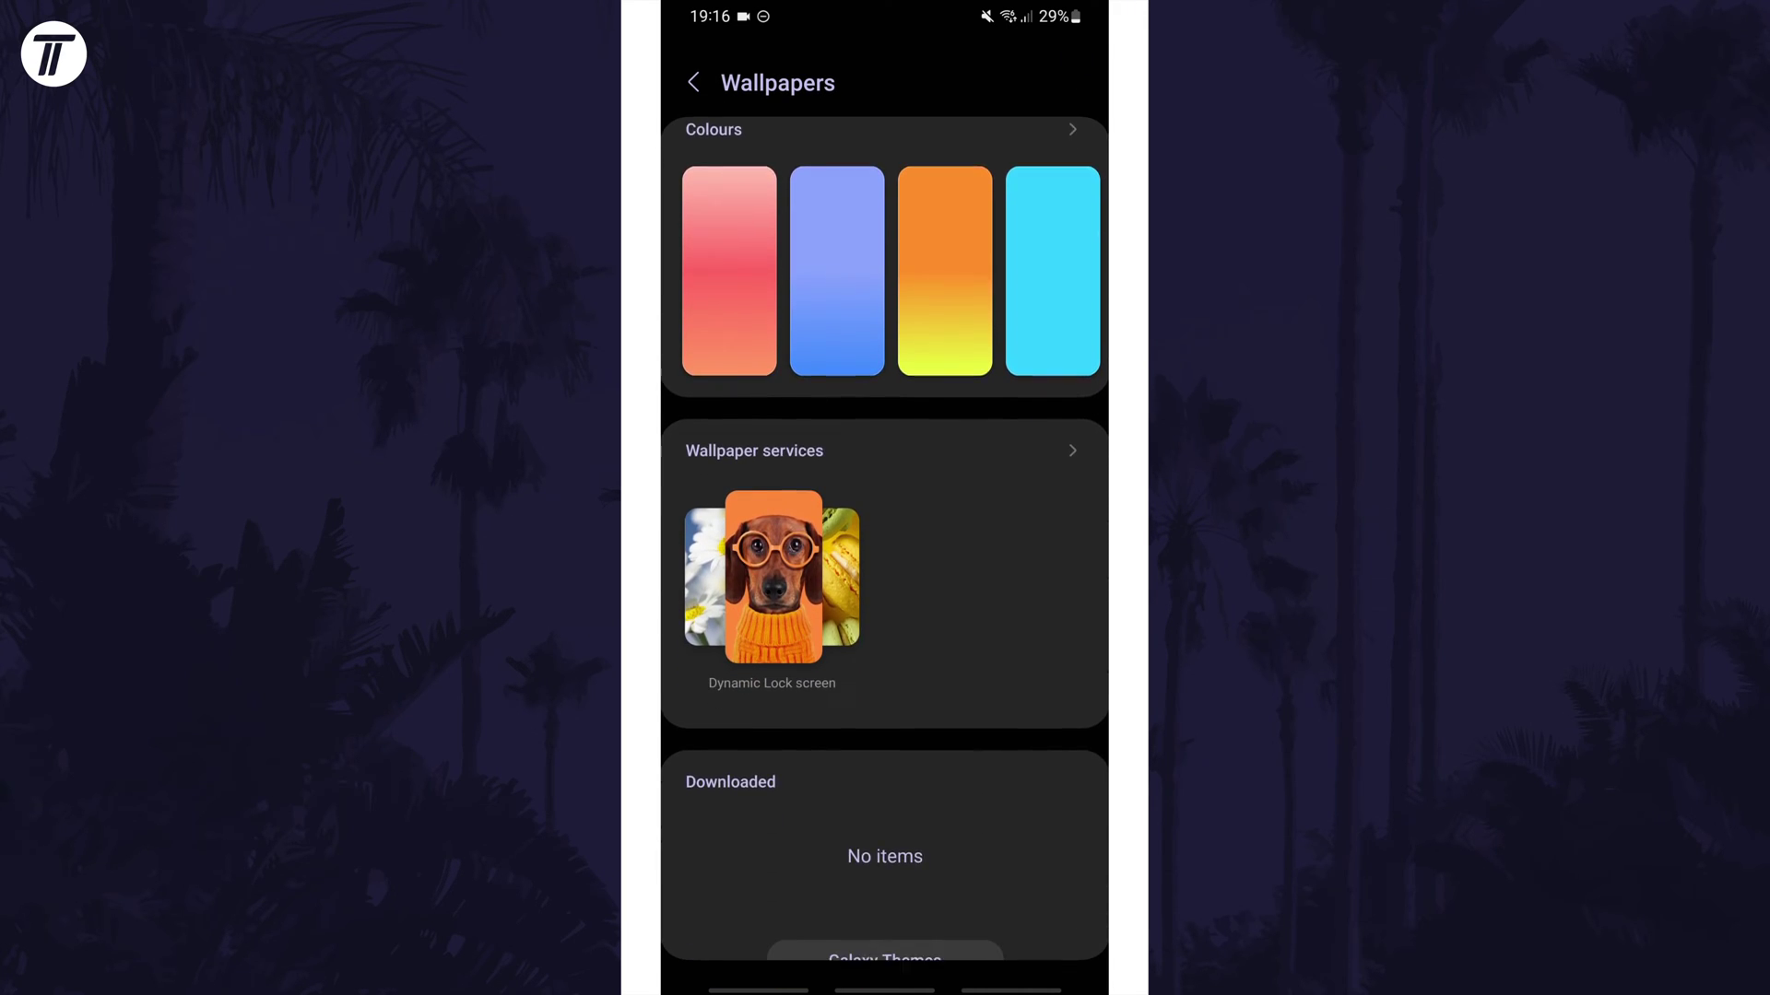
pyautogui.scroll(2, 885, 549)
pyautogui.scroll(3, 885, 550)
pyautogui.scroll(3, 884, 549)
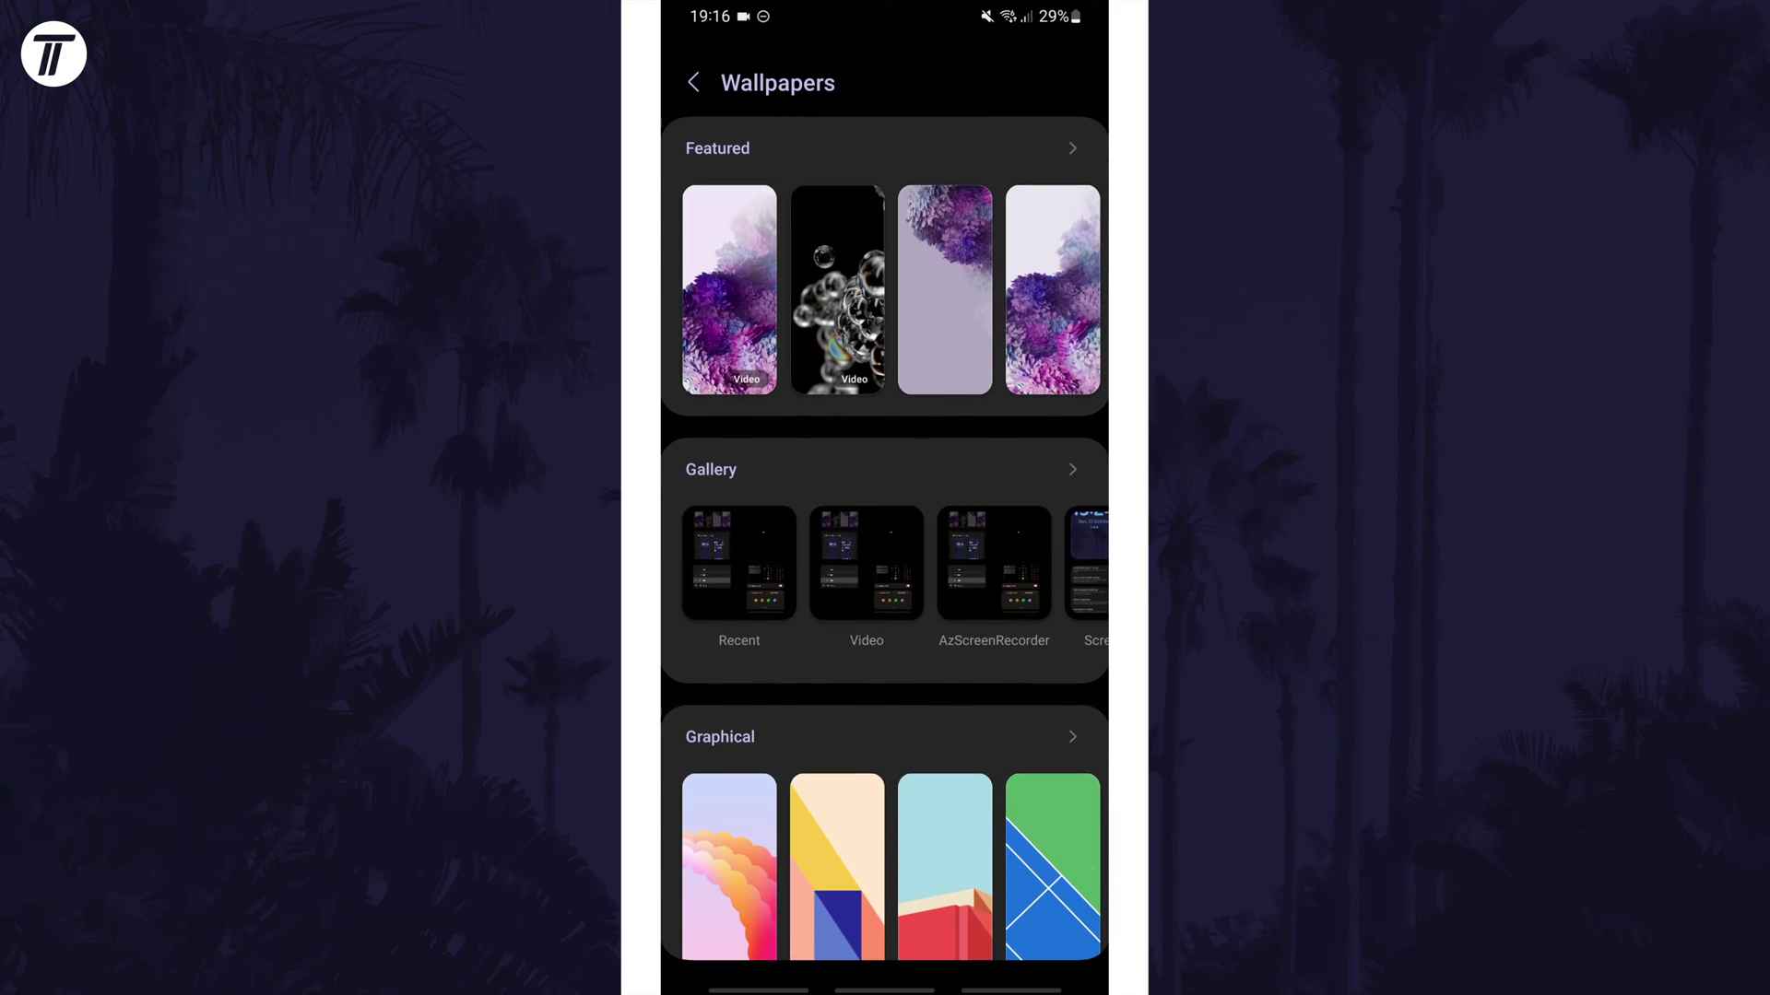
# Choose the dark palm-tree photo from the Gallery and confirm it
pyautogui.click(886, 470)
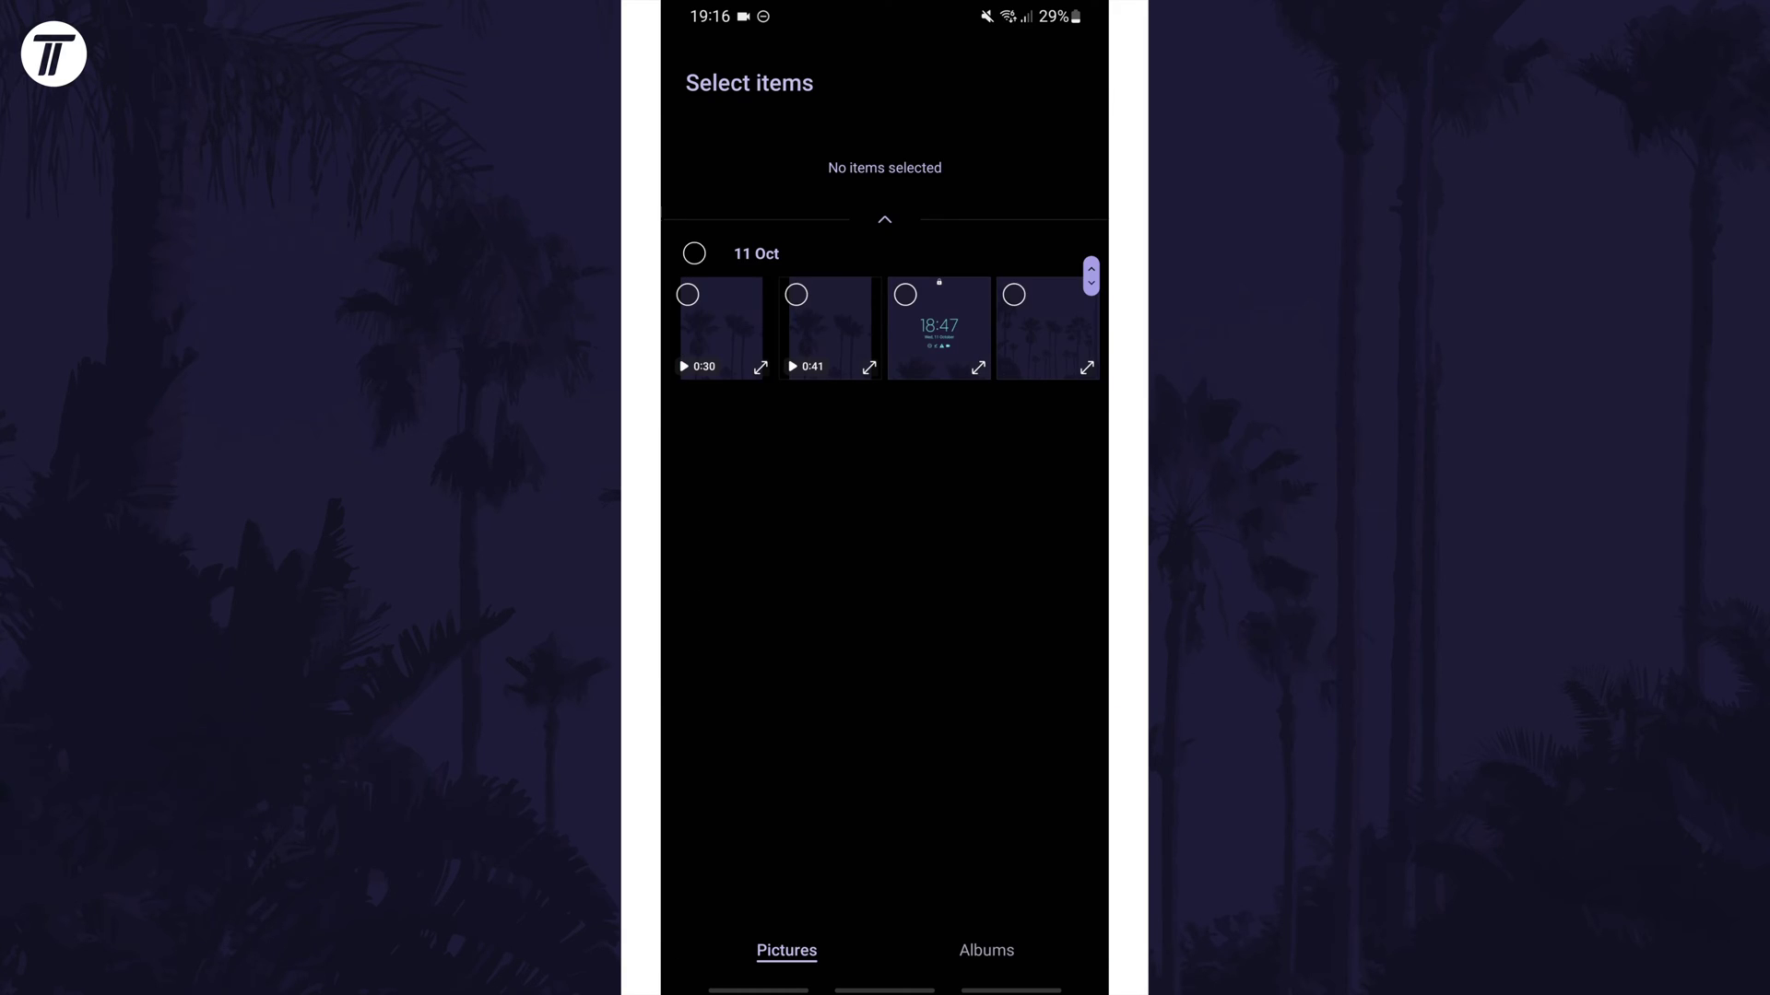
pyautogui.click(1048, 328)
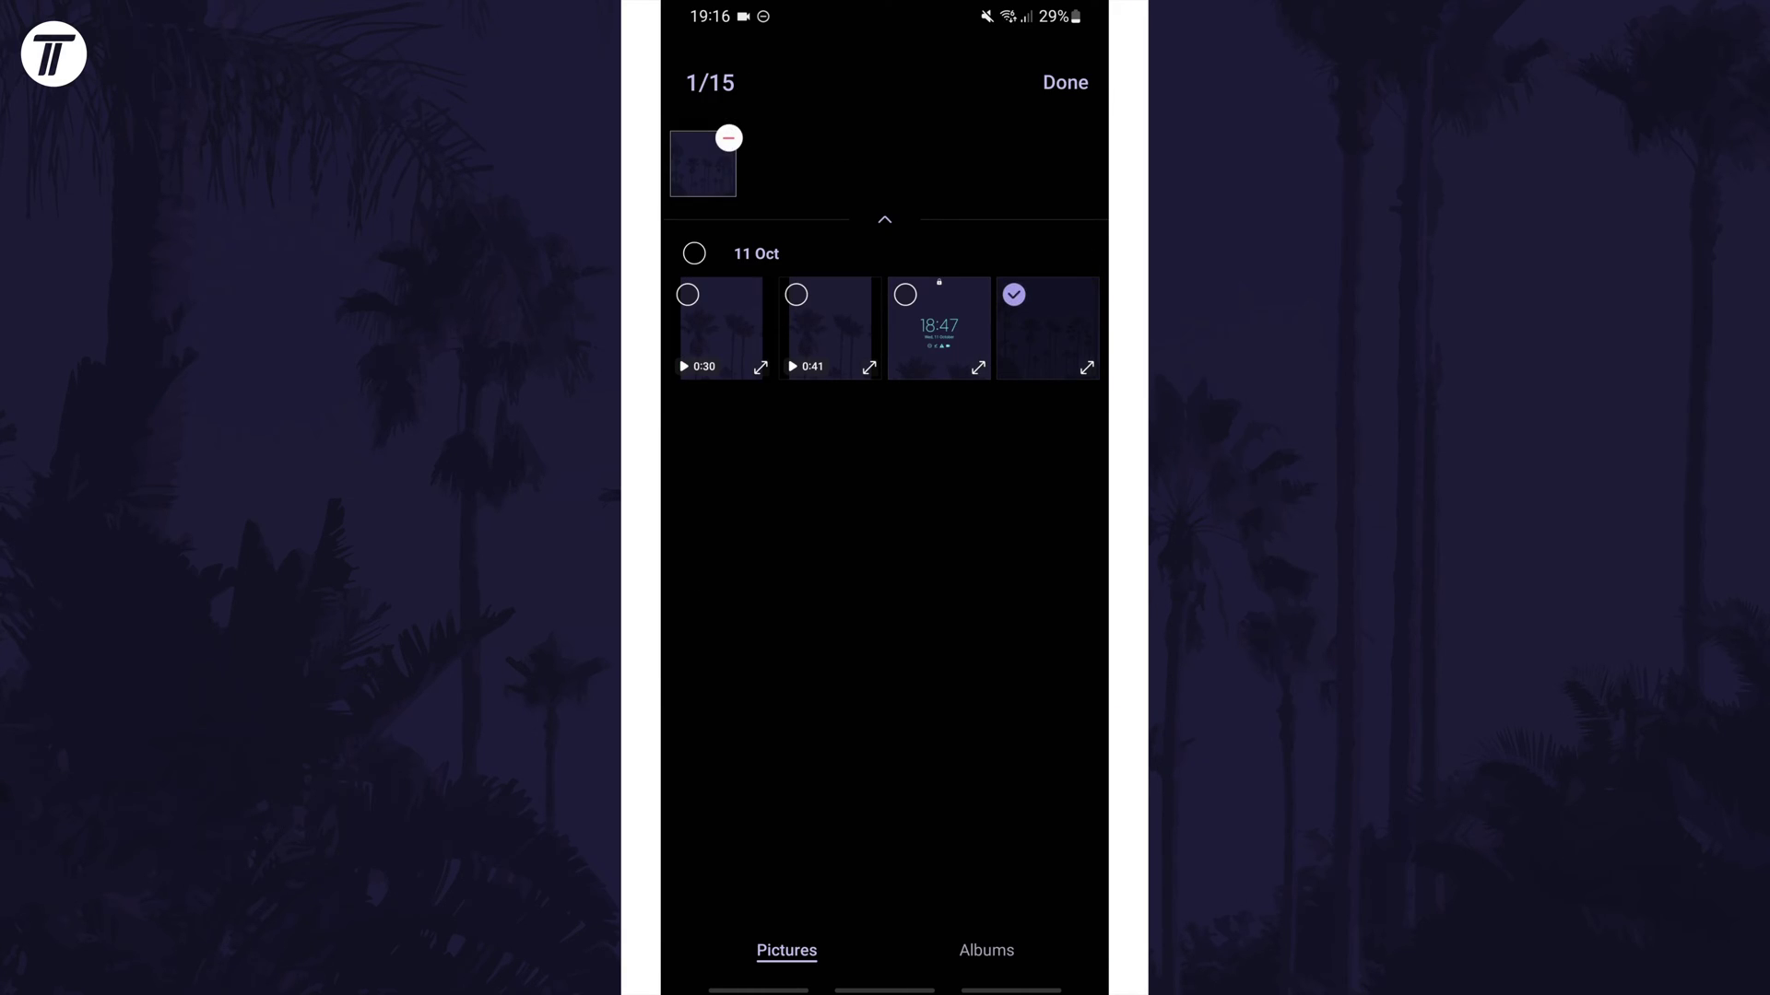
pyautogui.click(1065, 81)
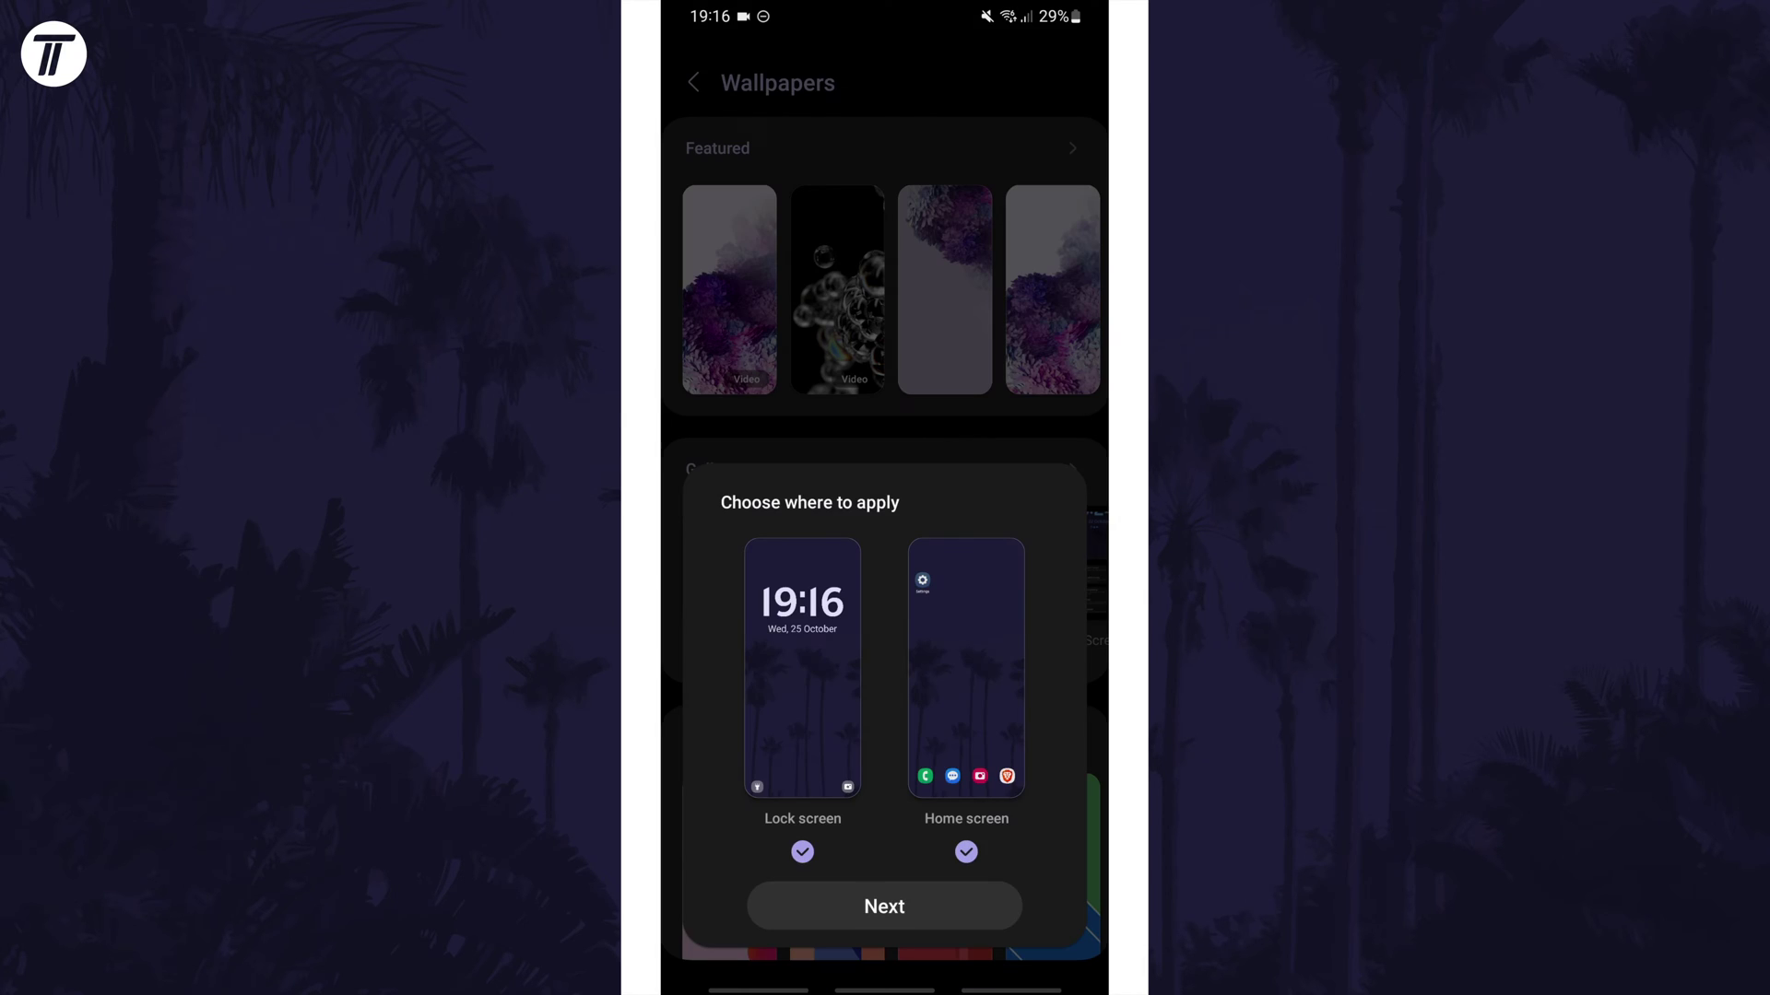
# Apply the photo to both lock and home screens, then preview it on the lock screen and finish
pyautogui.click(967, 852)
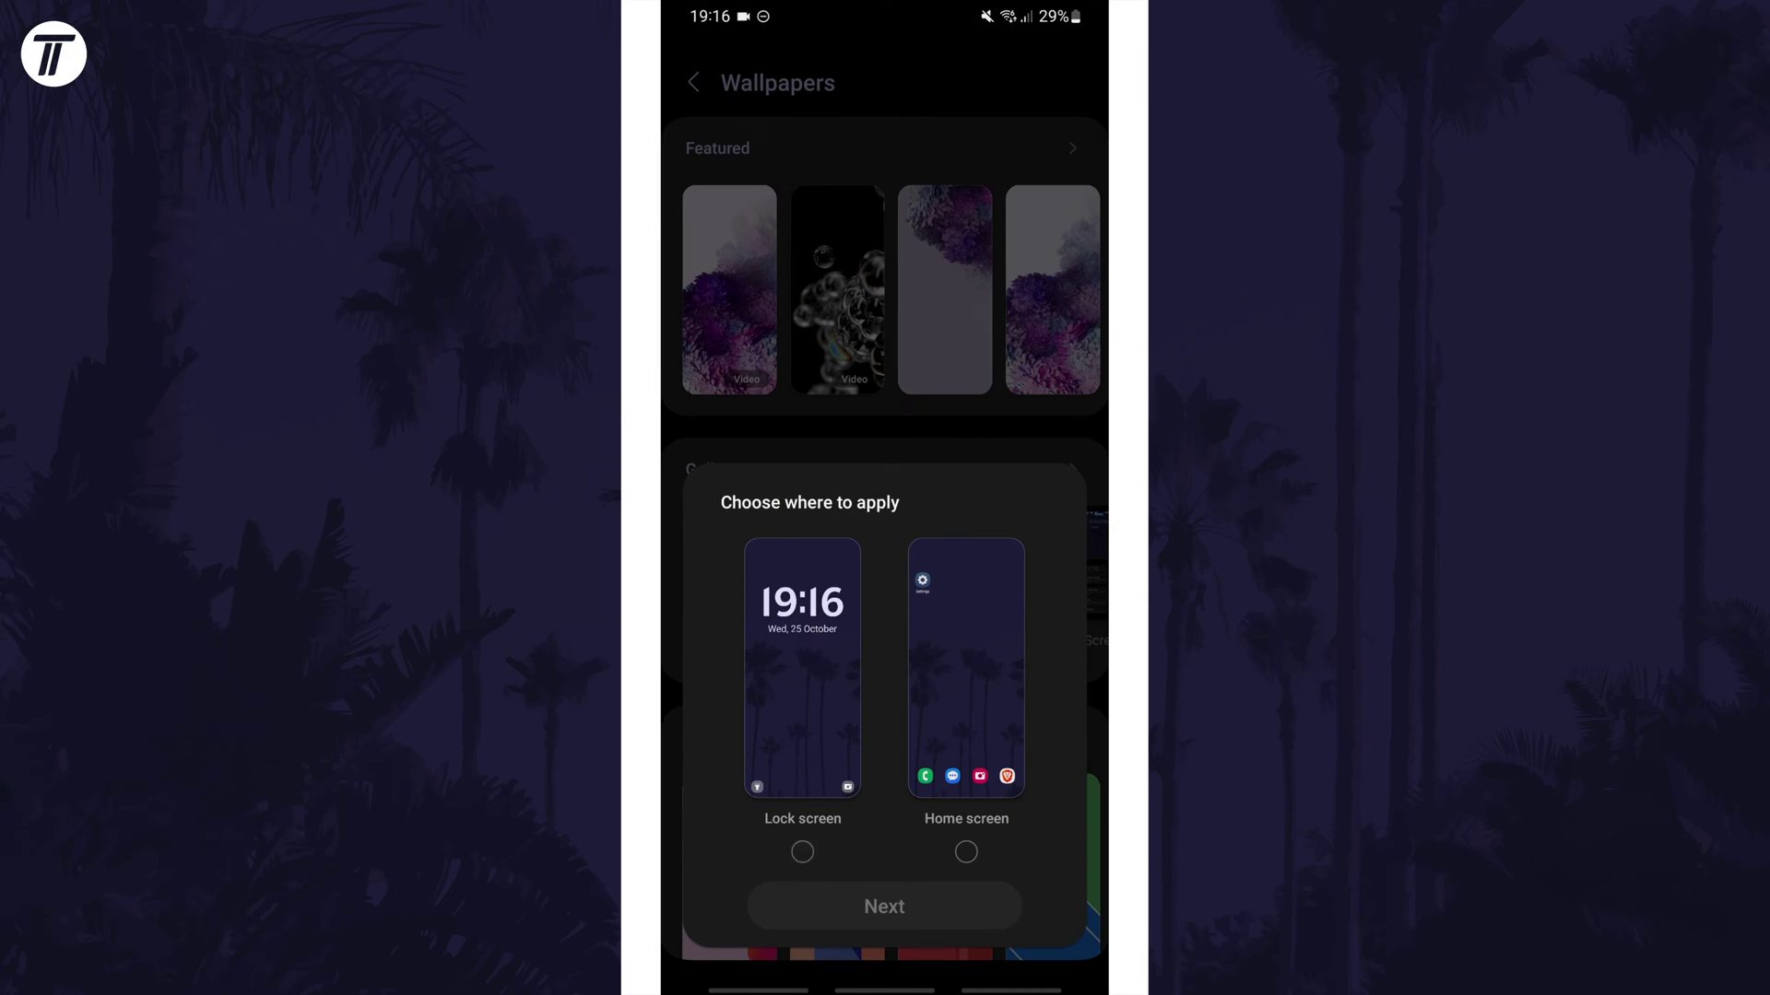
pyautogui.click(803, 852)
pyautogui.click(802, 851)
pyautogui.click(967, 849)
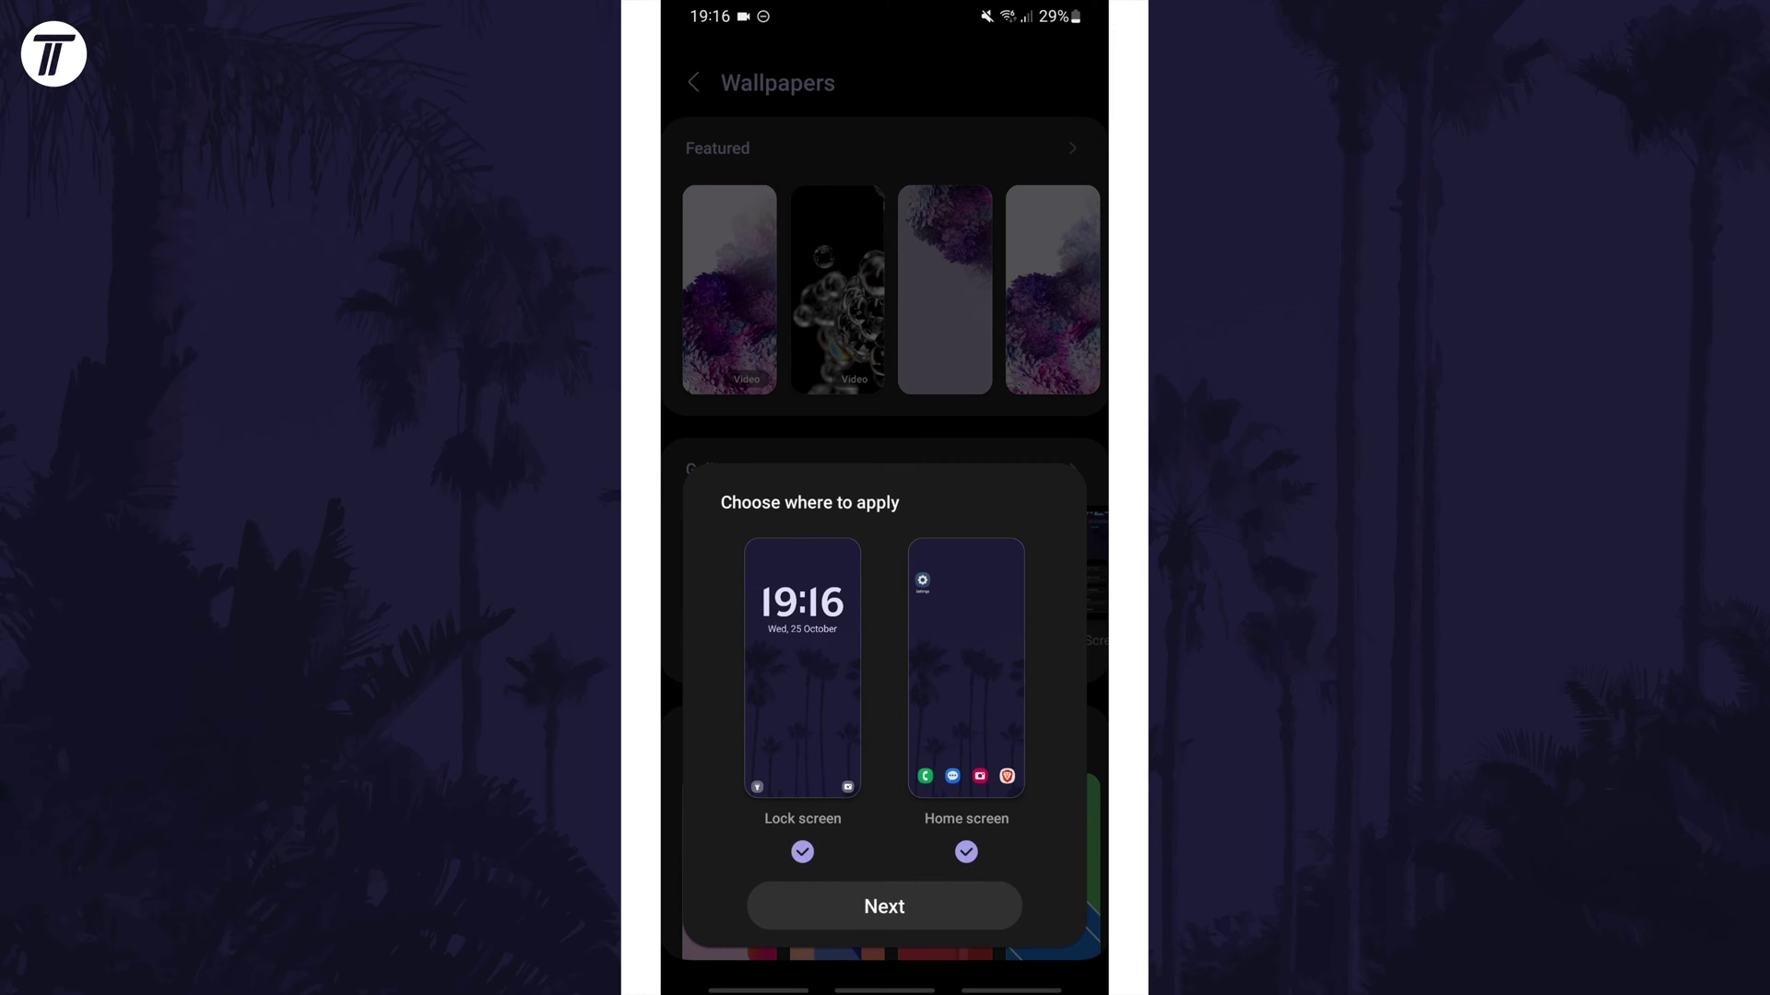
pyautogui.click(884, 905)
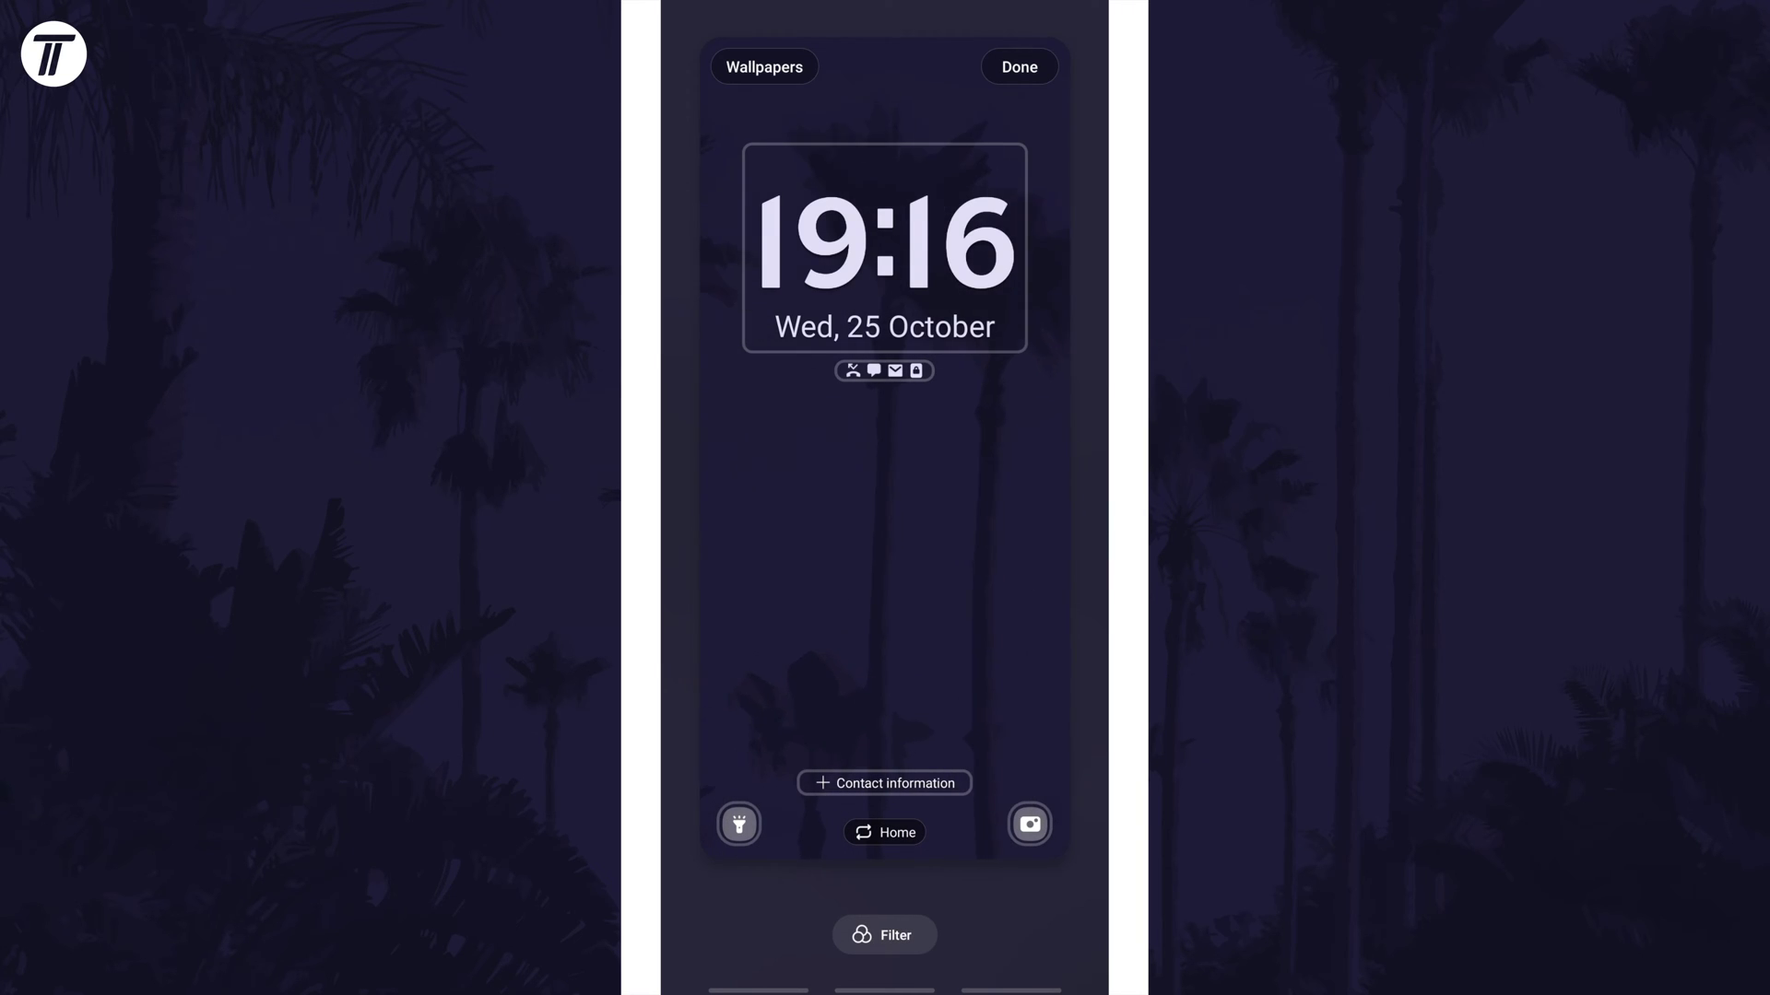
pyautogui.click(1020, 67)
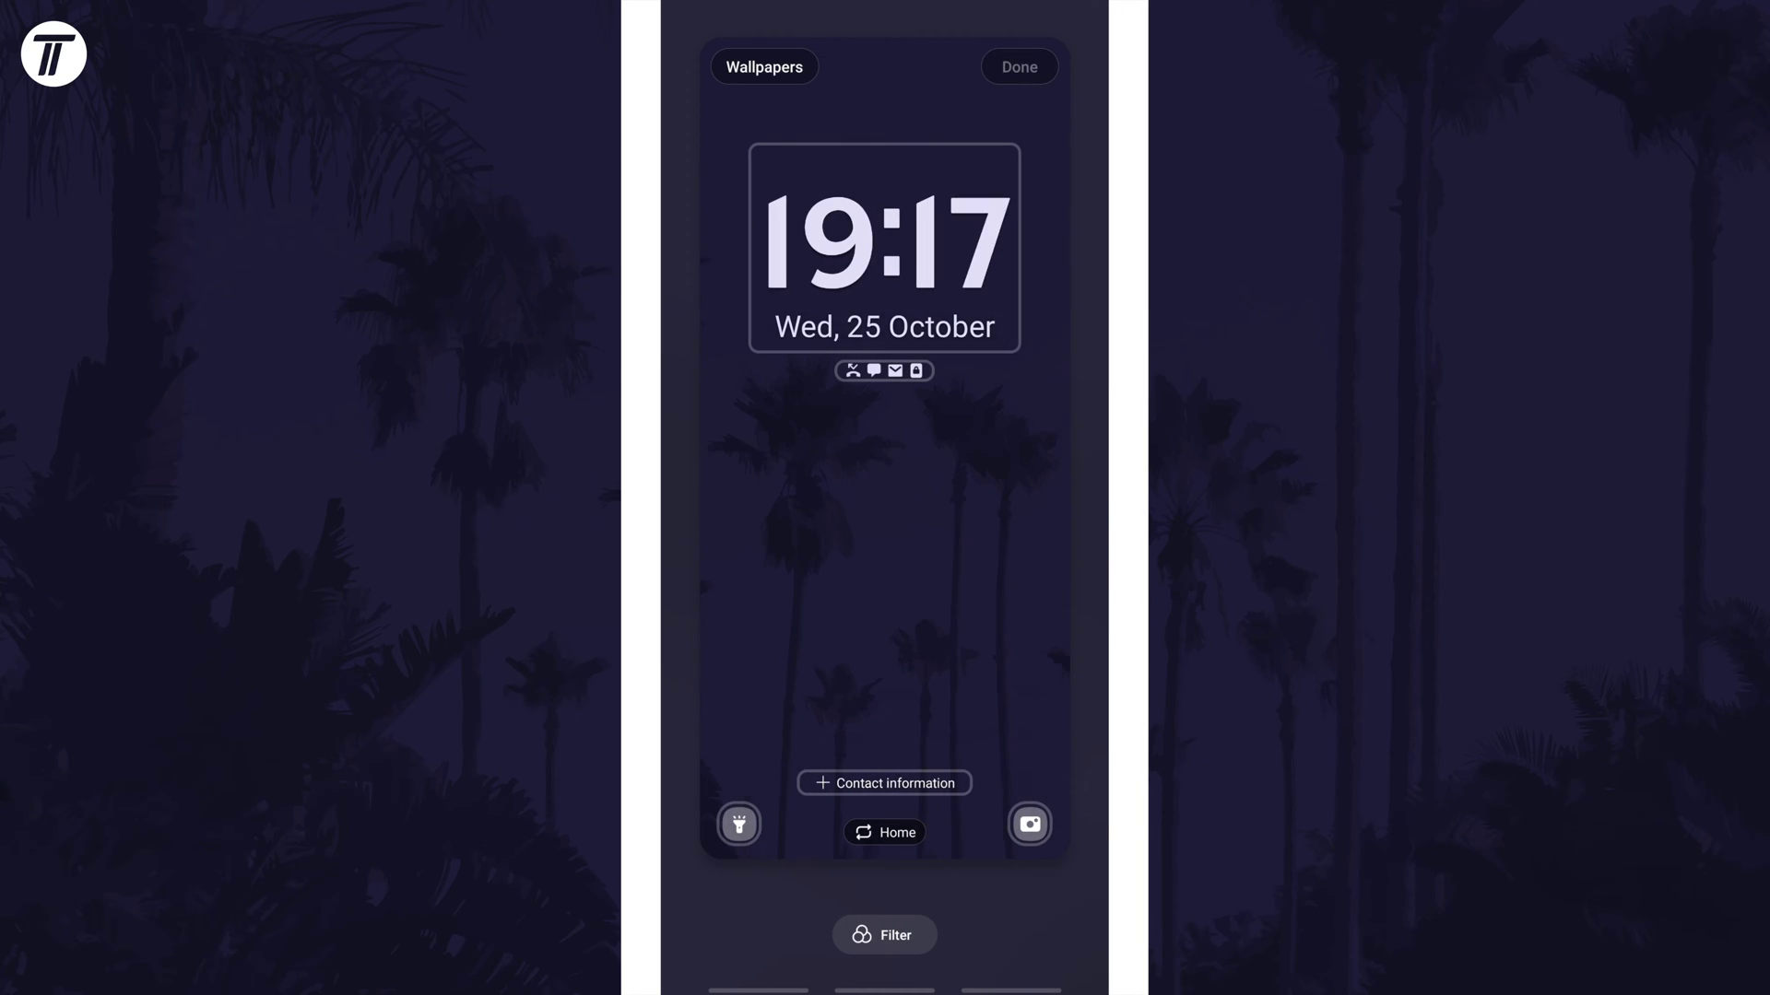